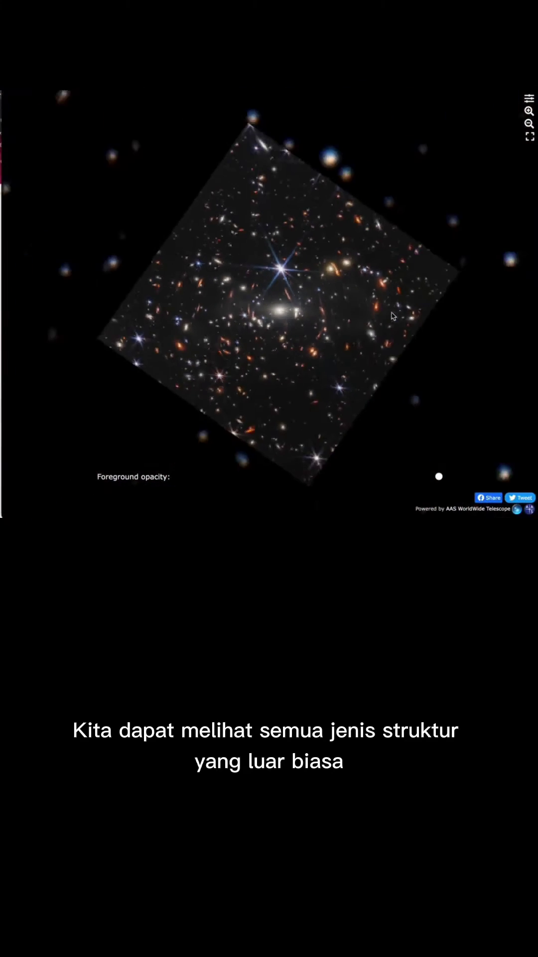
scroll(392, 316, "down", 3)
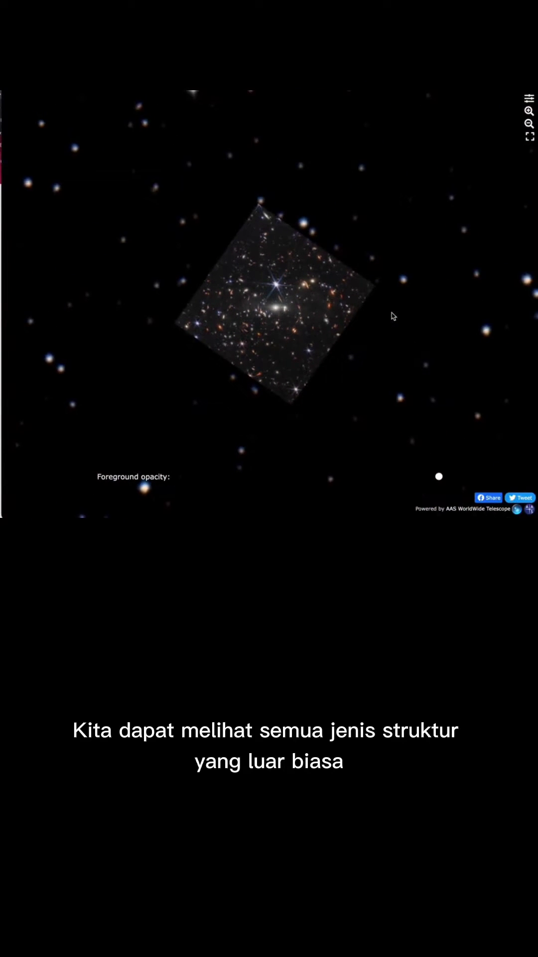
scroll(392, 317, "up", 3)
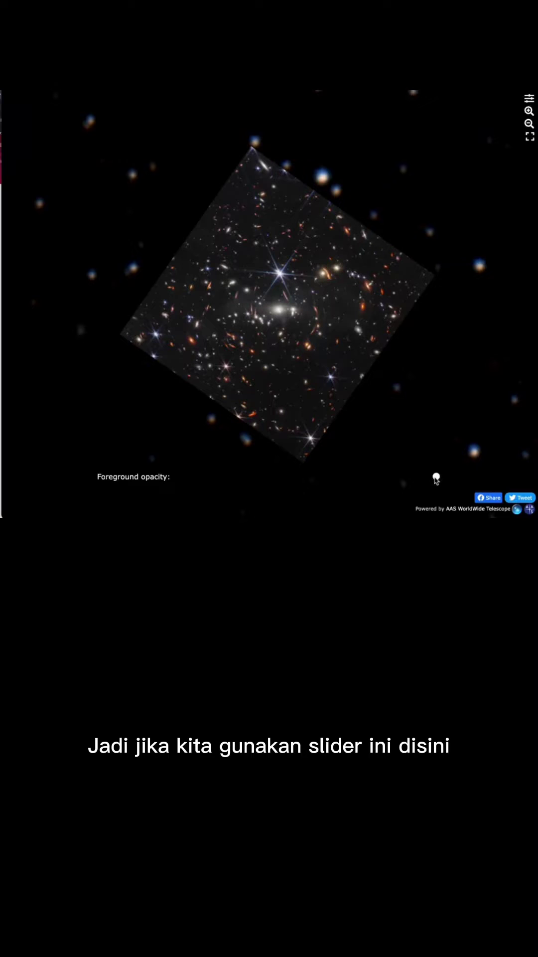
Drag the Foreground opacity slider to fade the JWST deep field and reveal the optical stars
mouse_move(436, 478)
left_mouse_down()
mouse_move(214, 477)
mouse_move(336, 474)
mouse_move(422, 482)
left_mouse_up()
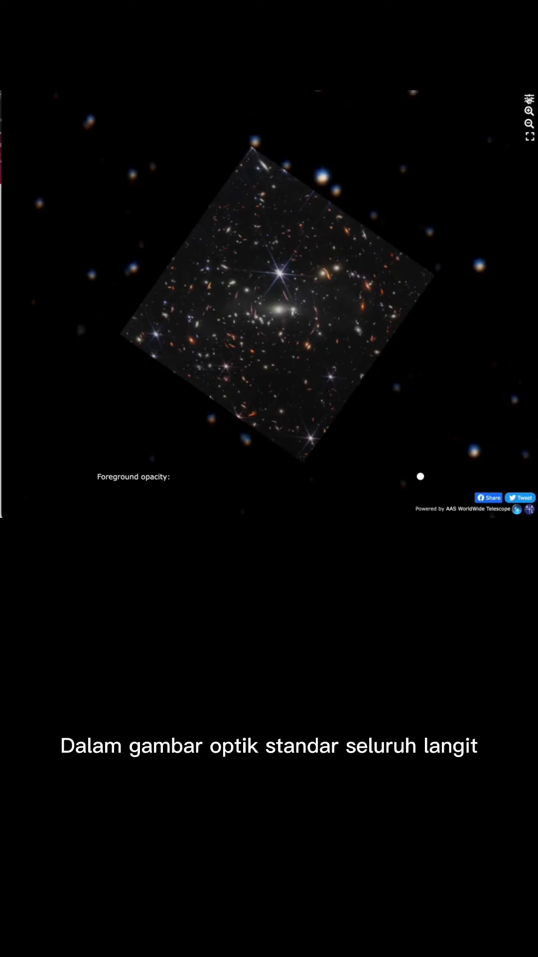
Change the background sky behind the deep field to the infrared survey
left_click(530, 99)
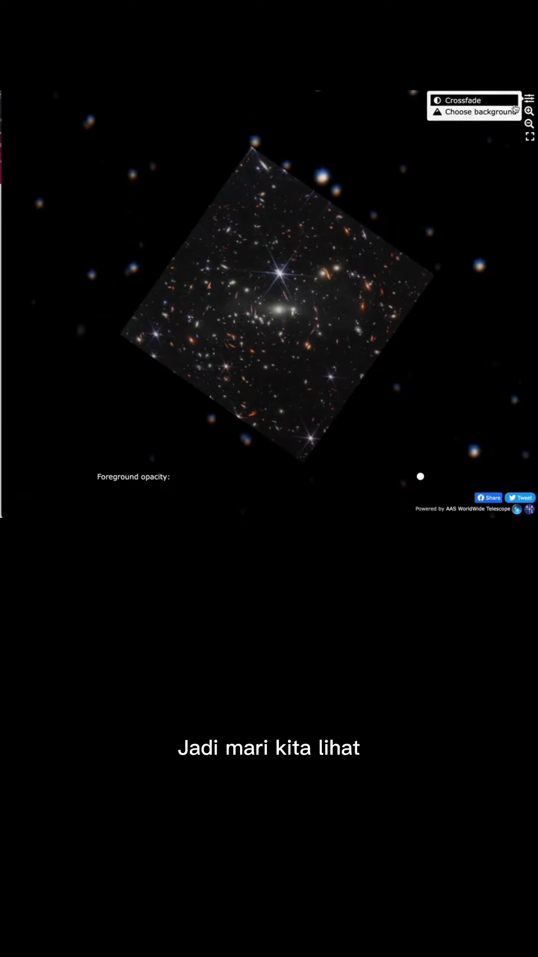
left_click(509, 116)
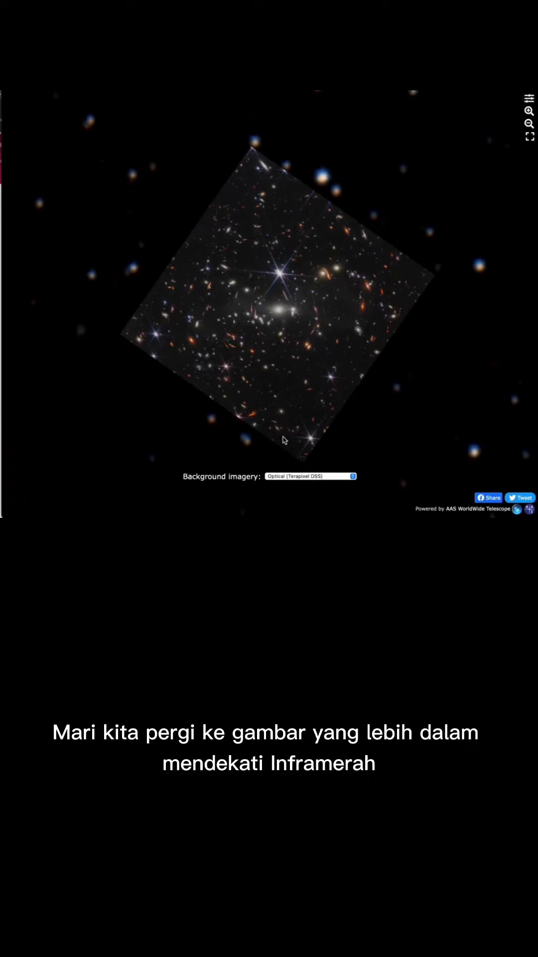
left_click(276, 477)
left_click(279, 470)
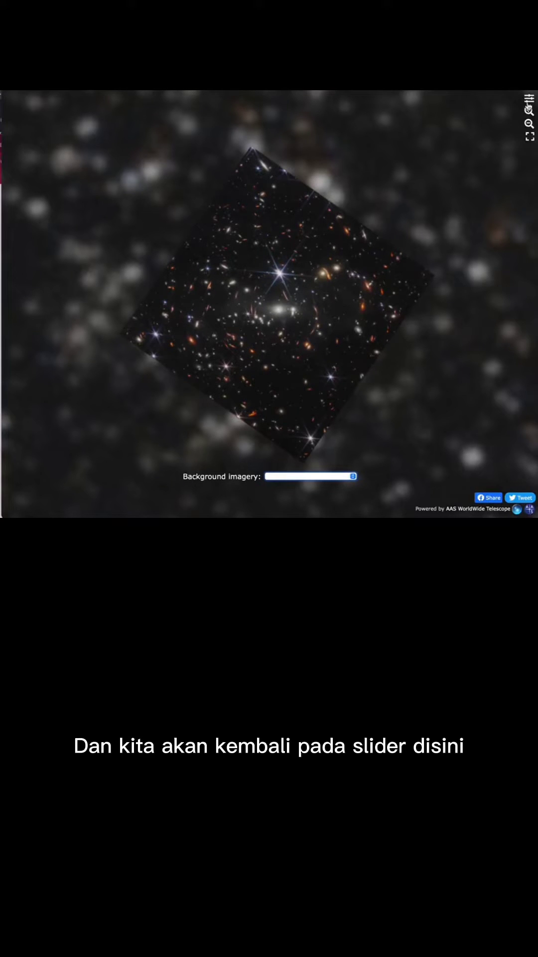
left_click(530, 99)
Fade the deep field over the infrared sky using the Foreground opacity slider
left_click(510, 107)
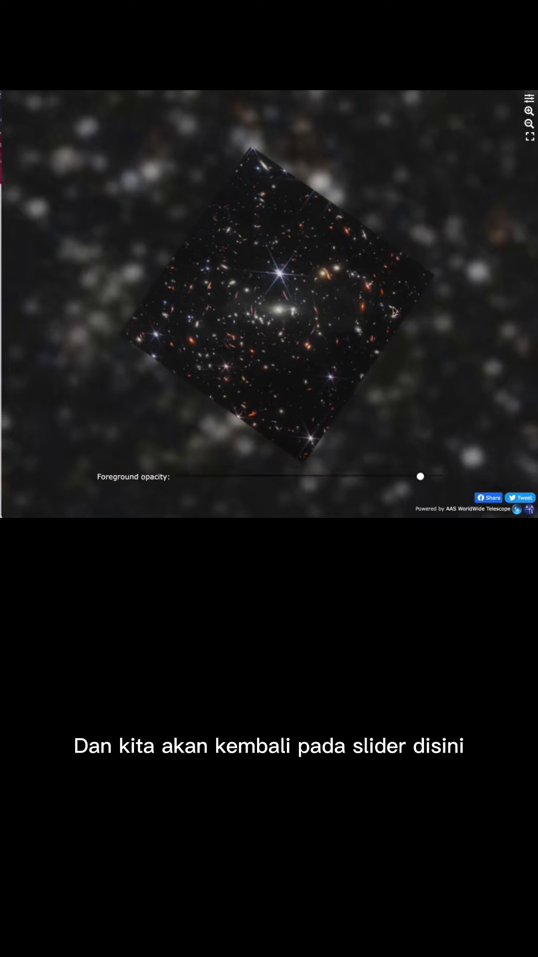
mouse_move(421, 477)
left_mouse_down()
mouse_move(201, 477)
mouse_move(436, 476)
mouse_move(411, 476)
left_mouse_up()
scroll(406, 404, "up", 2)
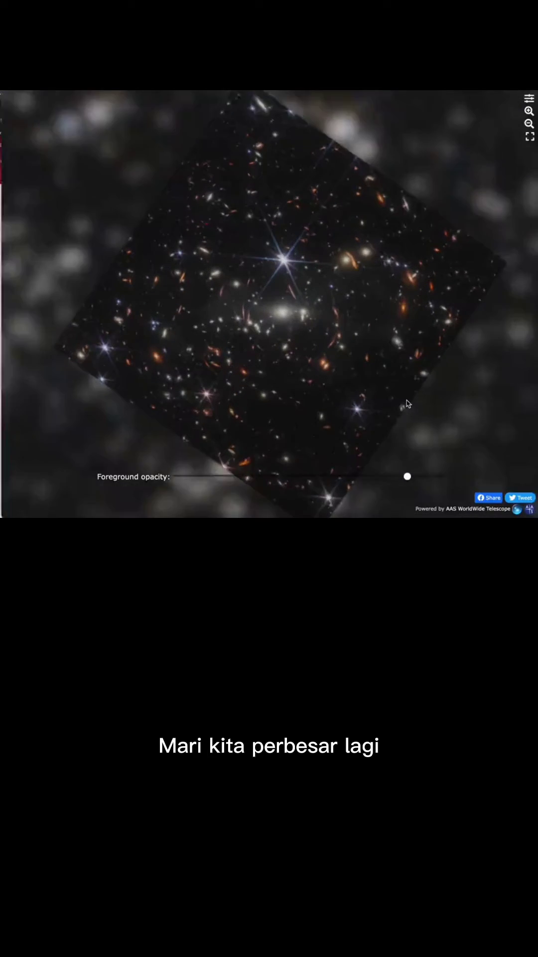
scroll(408, 404, "up", 3)
scroll(407, 404, "up", 3)
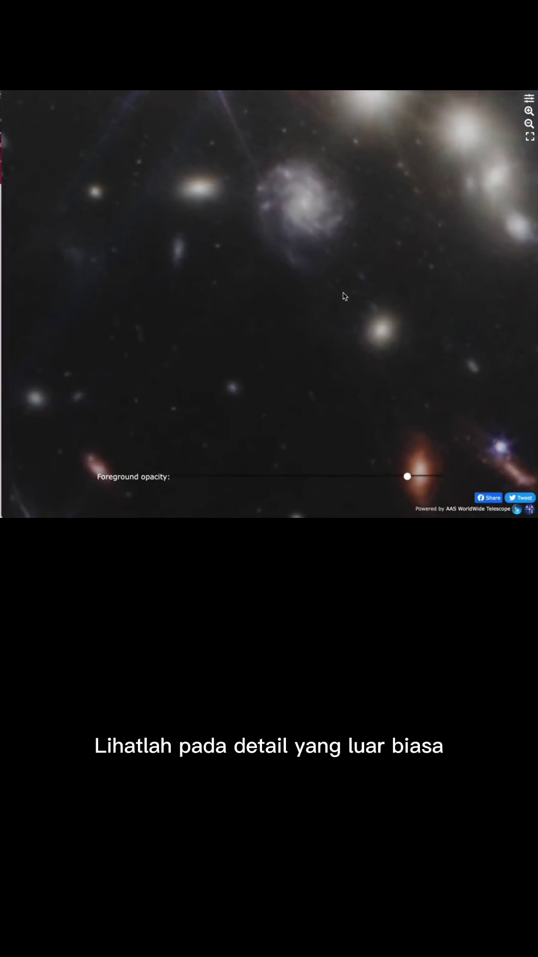
scroll(344, 297, "down", 5)
scroll(345, 296, "down", 5)
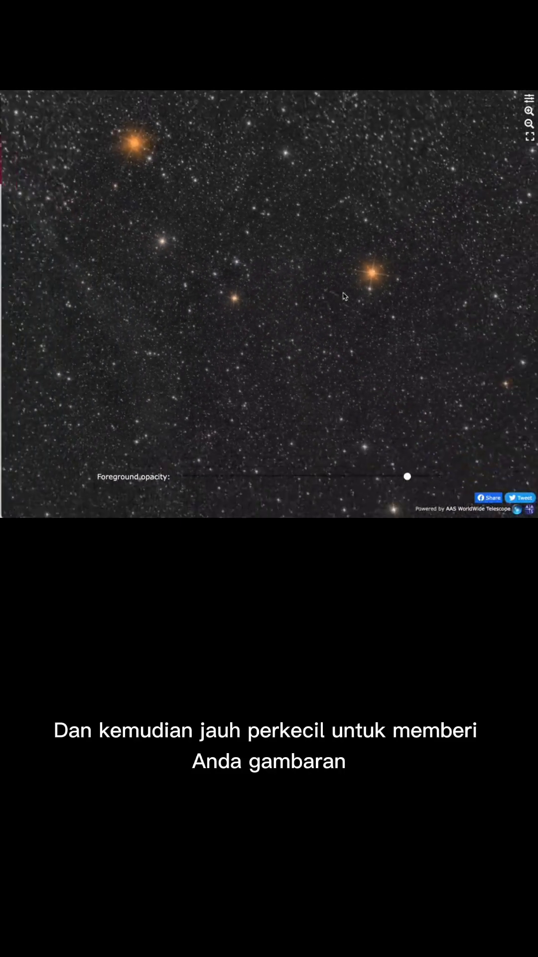
scroll(344, 296, "down", 5)
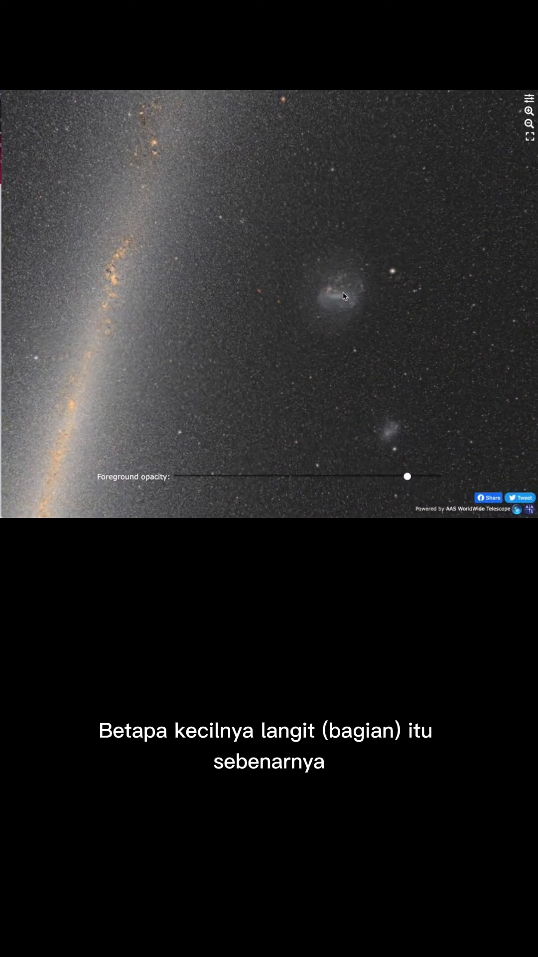
scroll(344, 296, "up", 10)
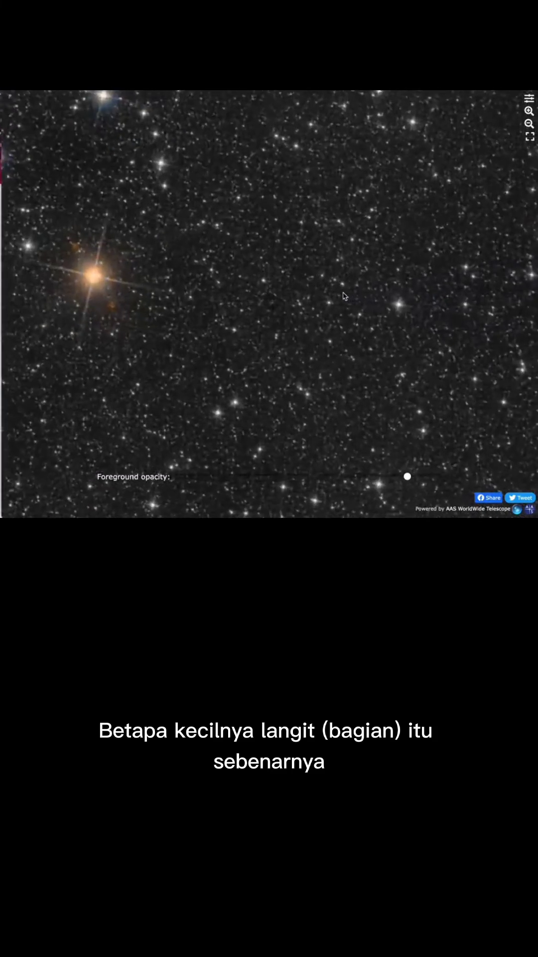